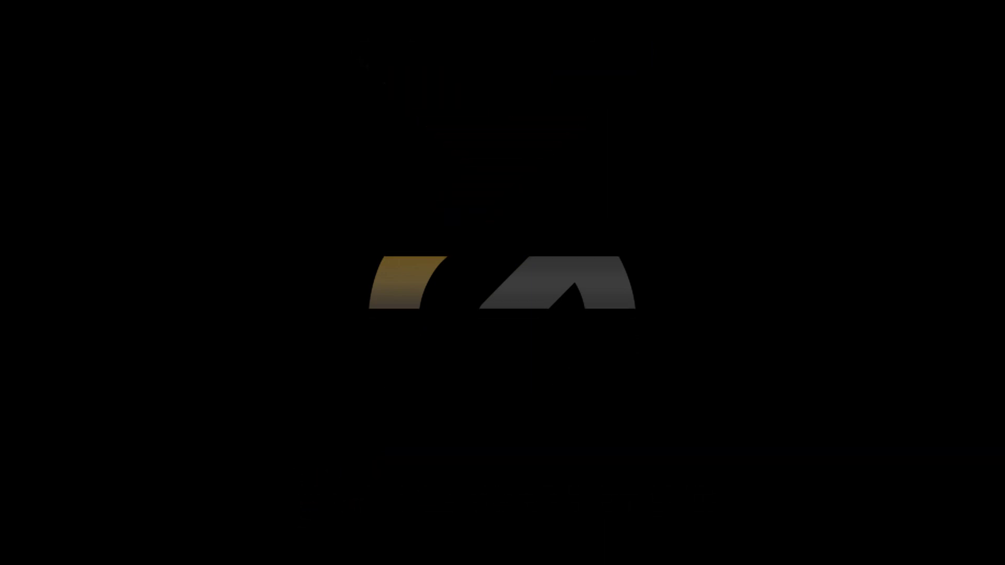
# - Complete the merged A1 title to read 'PROPER, UPPER AND LOWER FUNCTION'
pyautogui.write('ER, UPPER')
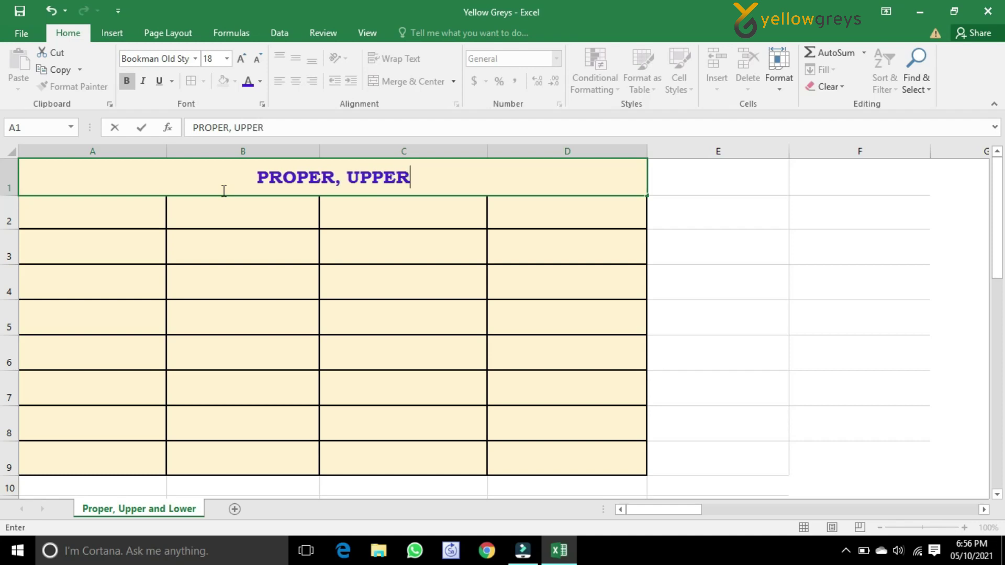
pyautogui.write(' AND LO')
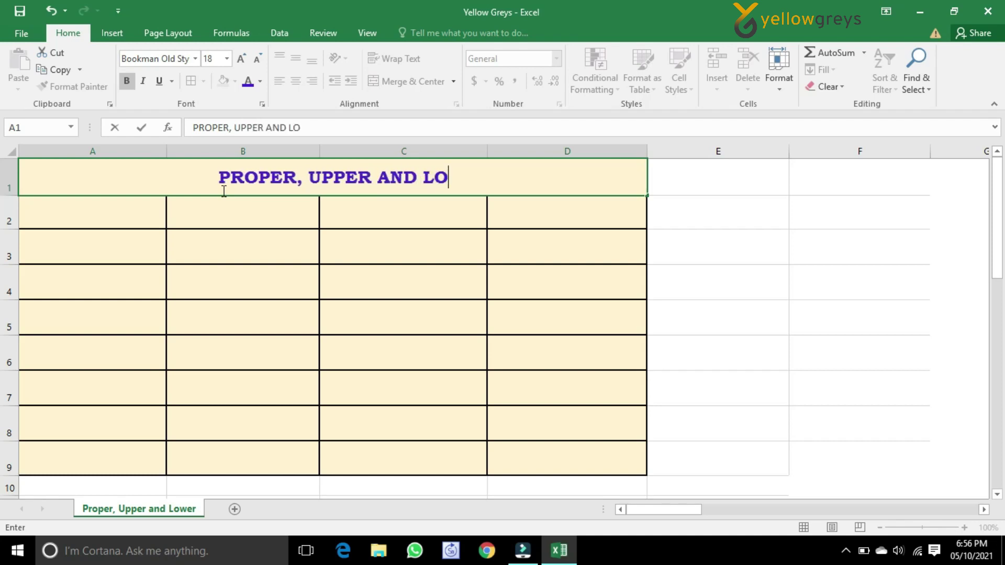
pyautogui.write('WER FUNCTION')
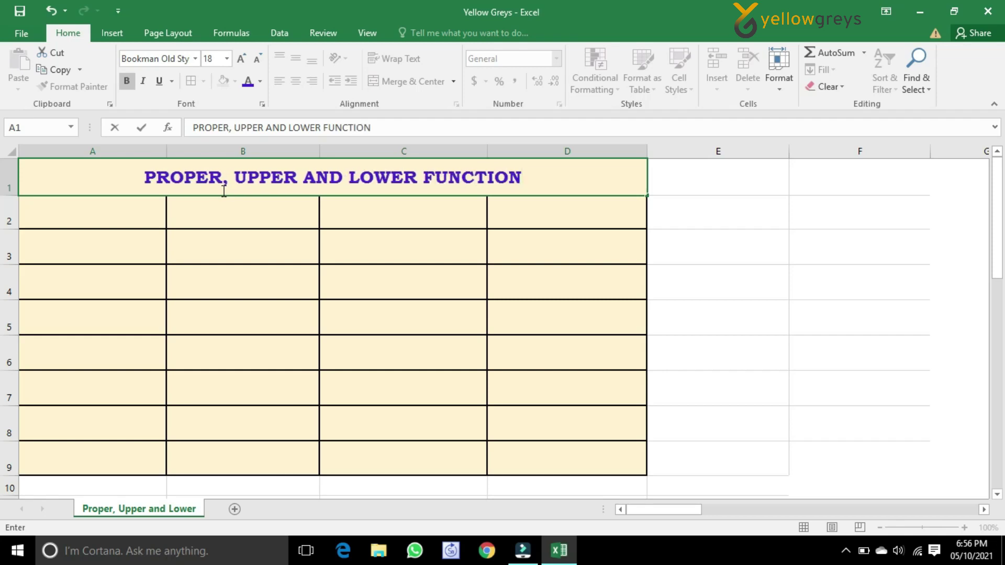
pyautogui.click(78, 215)
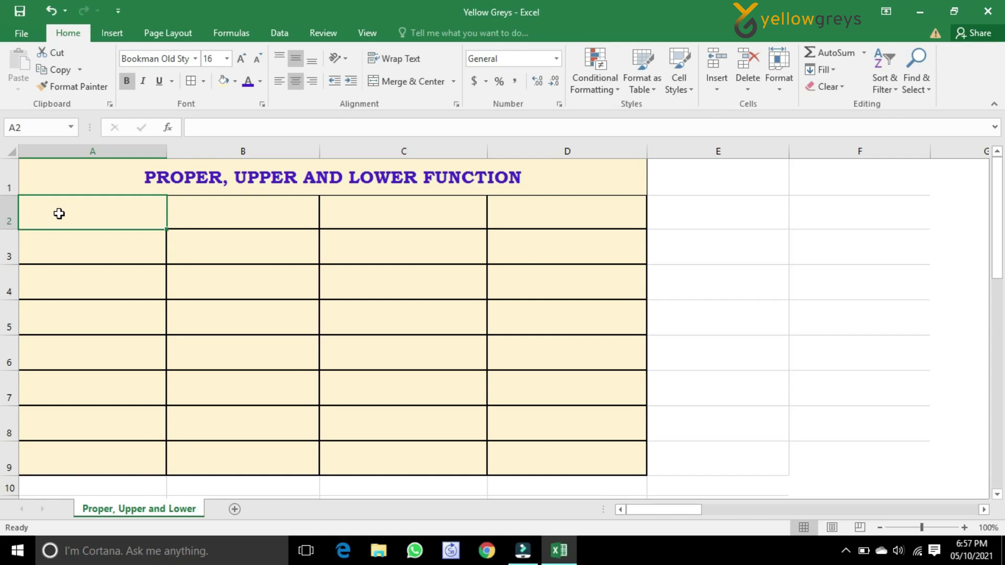
# - Enter the column header 'Names' in cell A2
pyautogui.click(59, 213)
pyautogui.write('Names')
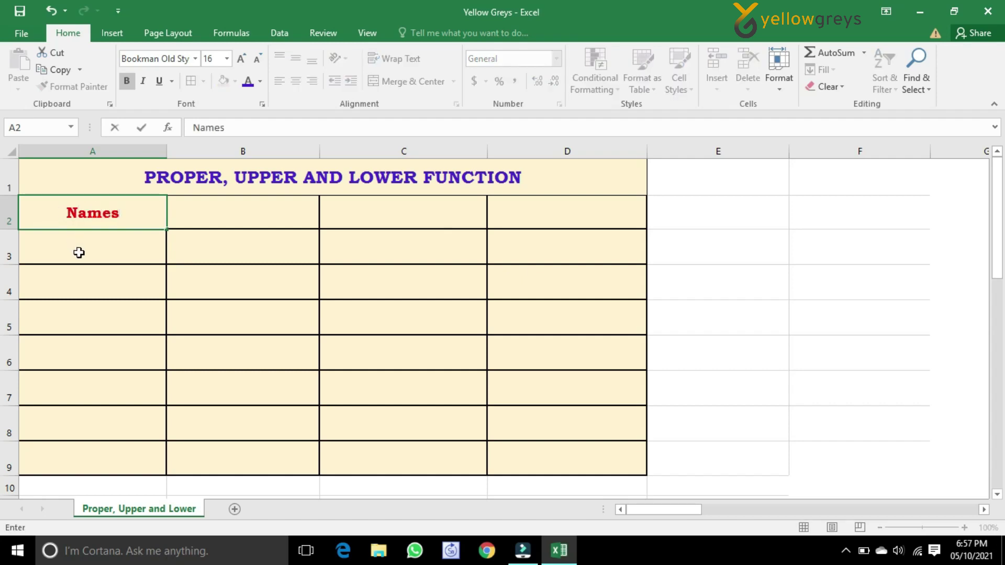
pyautogui.moveTo(78, 251); pyautogui.dragTo(136, 320)
# - Type five lowercase full names into A3 through A7
pyautogui.write('david richard')
pyautogui.press('Return')
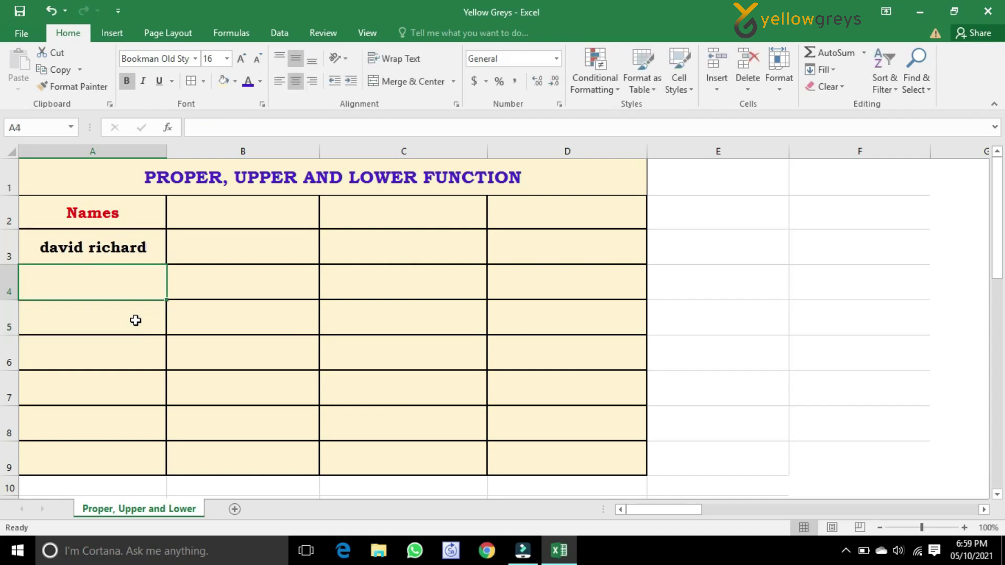
pyautogui.write('james smith')
pyautogui.press('Return')
pyautogui.write('thomas robert')
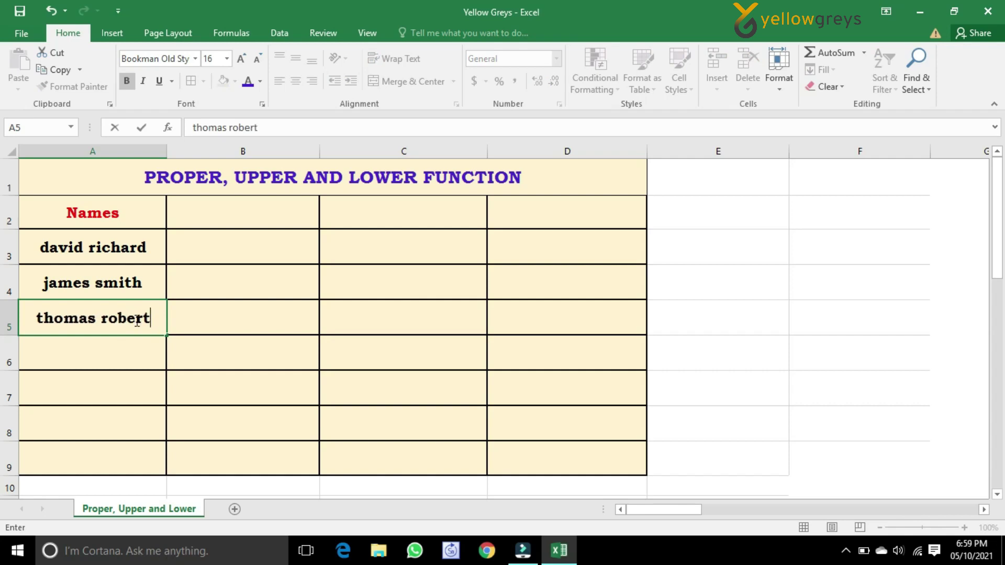
pyautogui.press('Return')
pyautogui.write('ragnar frisch')
pyautogui.press('Return')
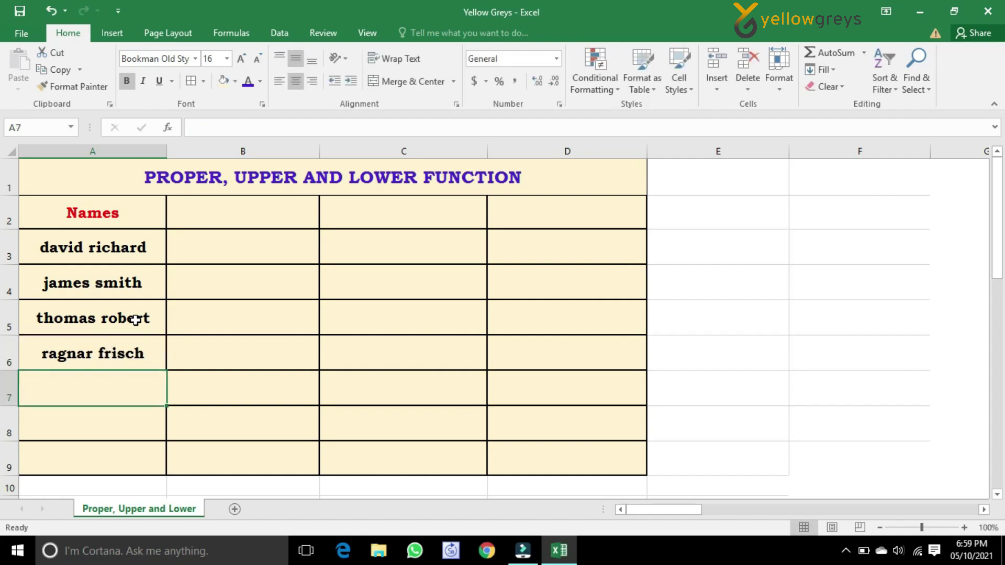
pyautogui.write('hermann henrich')
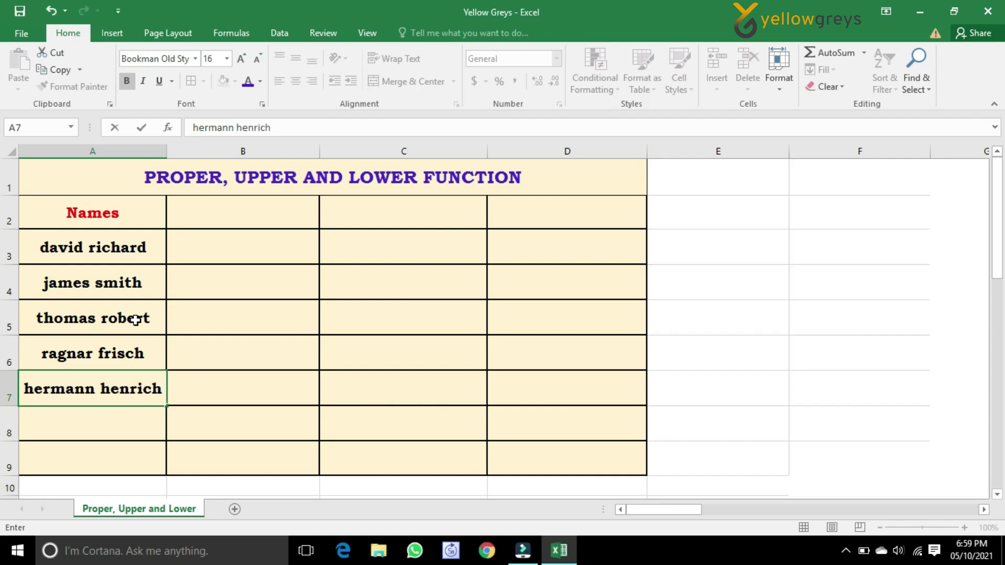
pyautogui.click(220, 213)
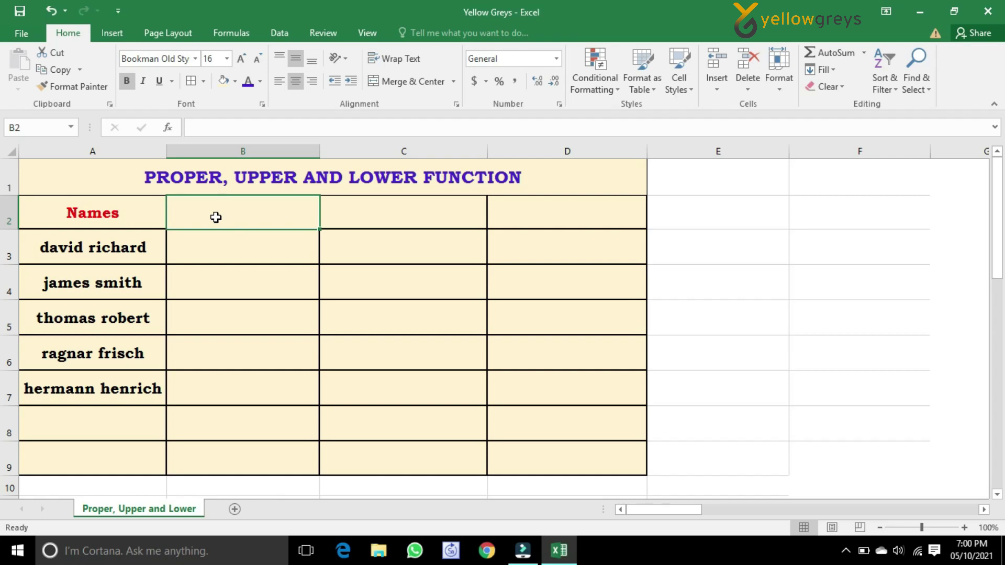
# - Head column B 'Proper' and fill =PROPER(A3) down B3:B7
pyautogui.write('Proper')
pyautogui.click(247, 247)
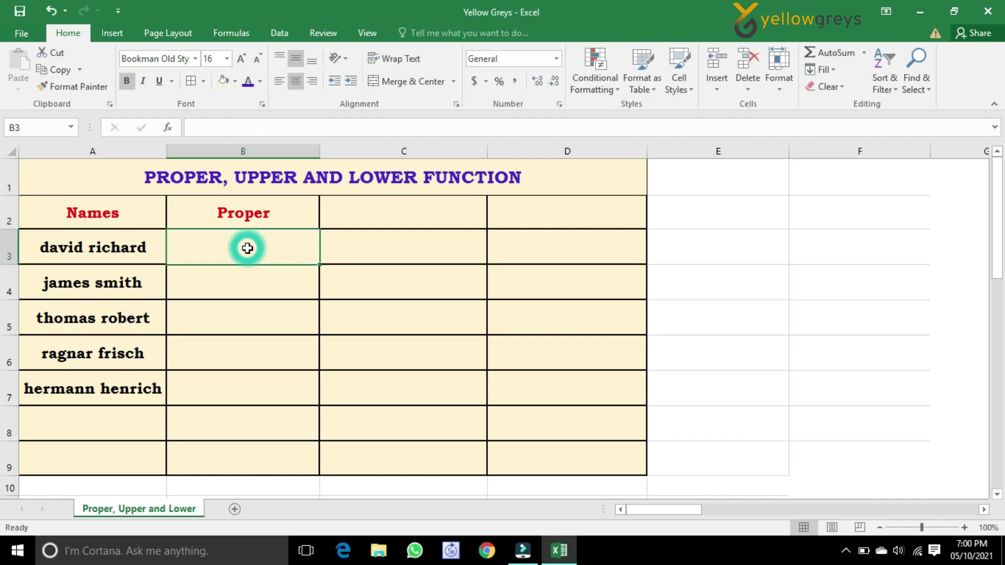
pyautogui.write('=proper')
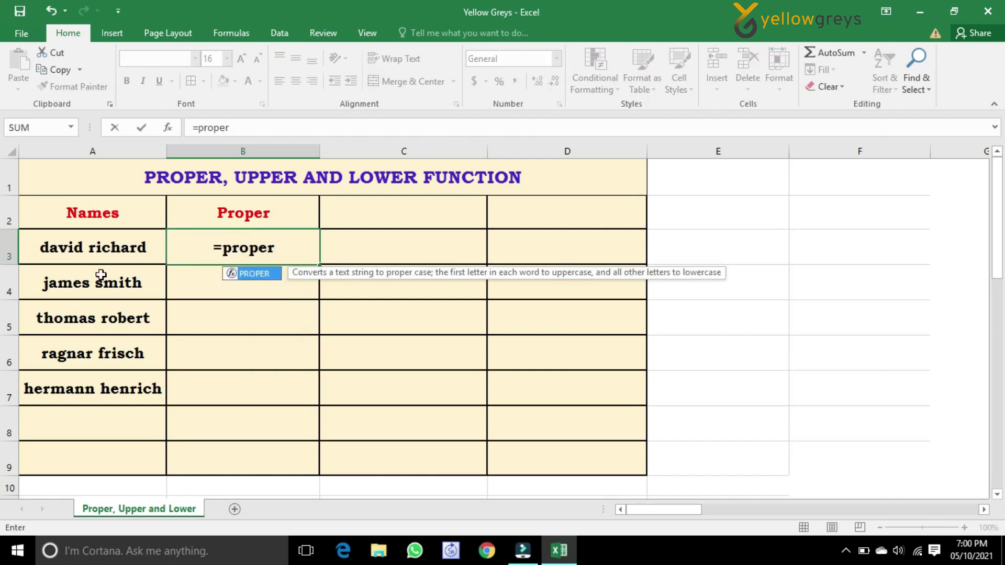
pyautogui.write('(')
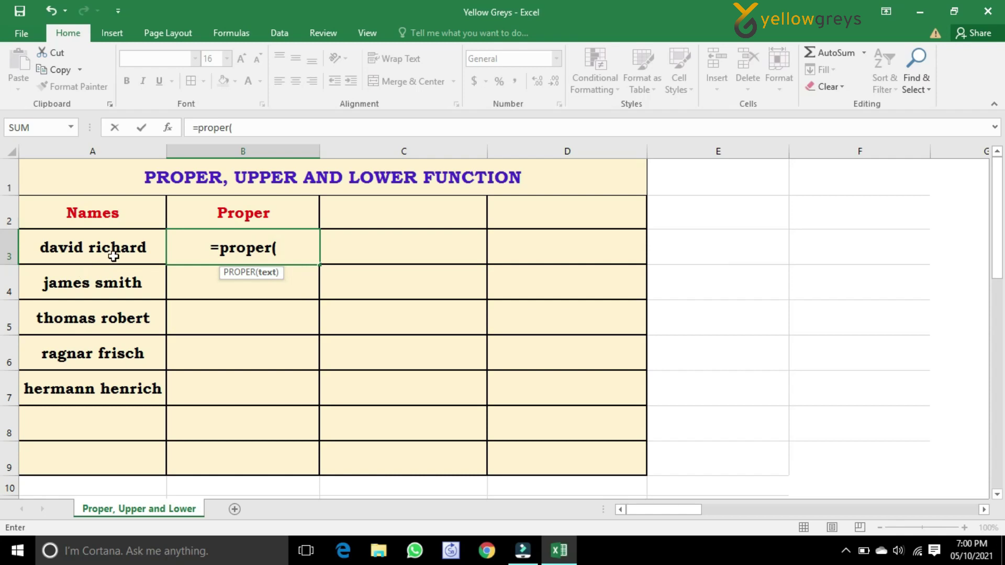
pyautogui.click(114, 256)
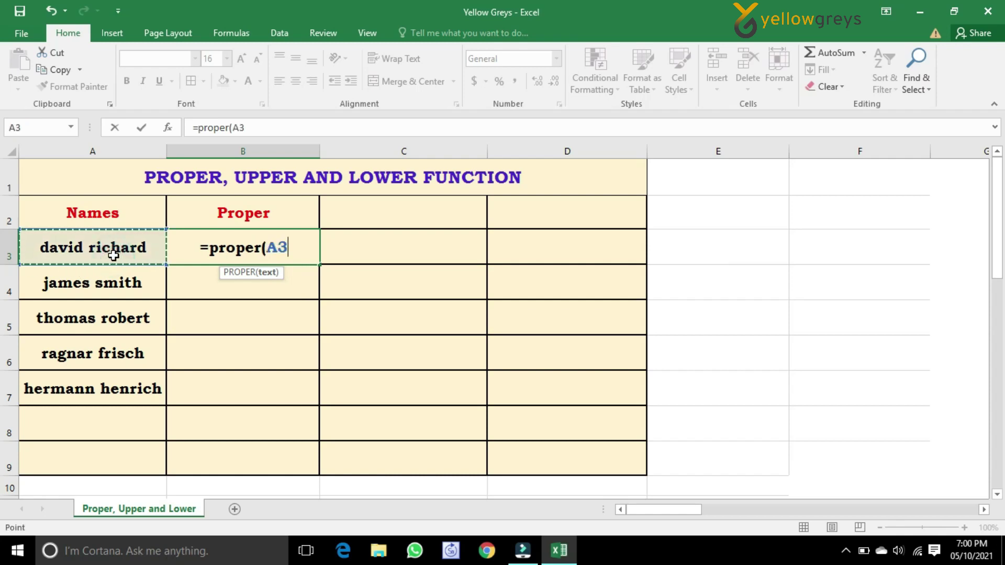
pyautogui.write(')')
pyautogui.press('Return')
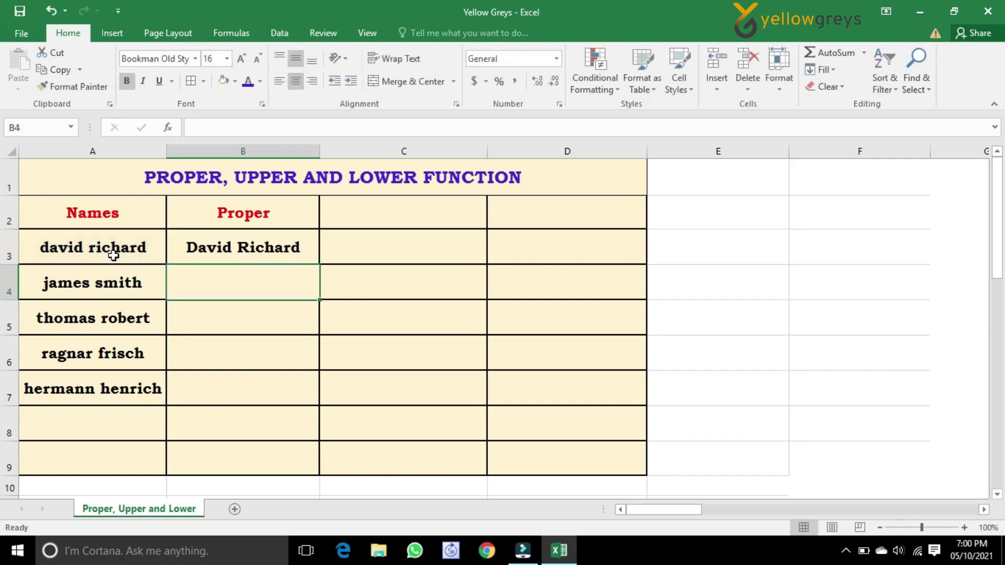
pyautogui.click(297, 255)
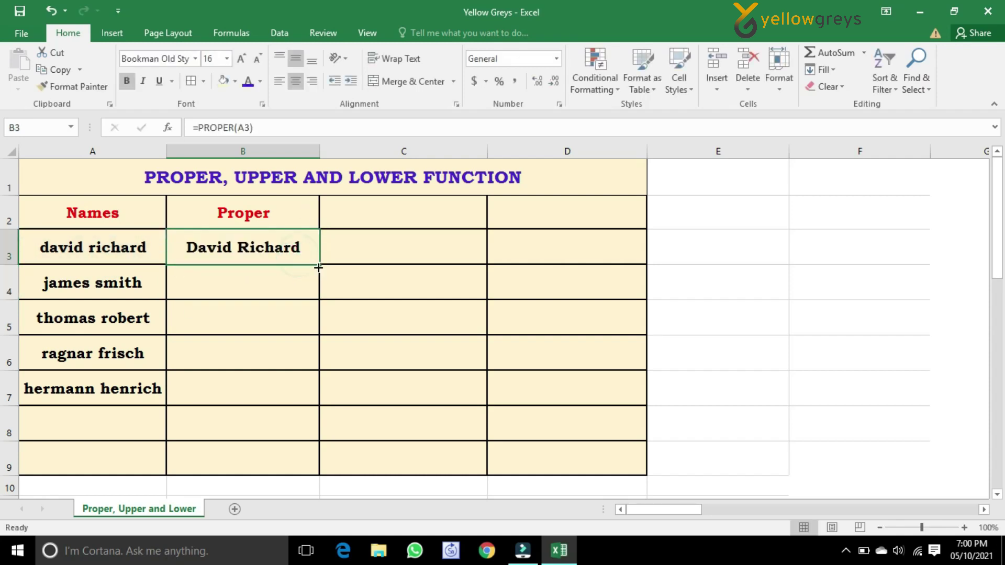
pyautogui.moveTo(318, 267); pyautogui.dragTo(331, 407)
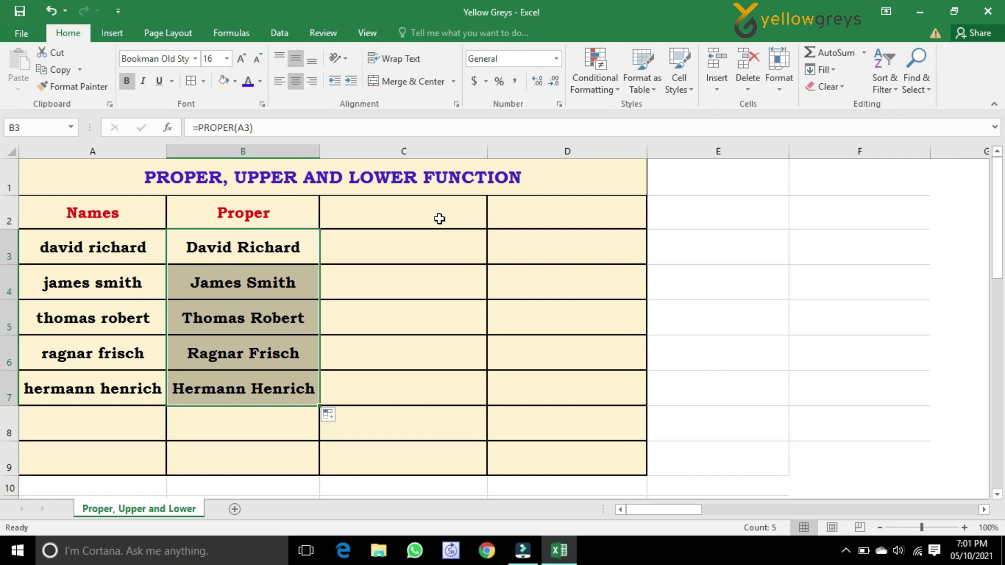
# - Head column C 'Upper' and fill =UPPER(B3) down C3:C7
pyautogui.click(440, 218)
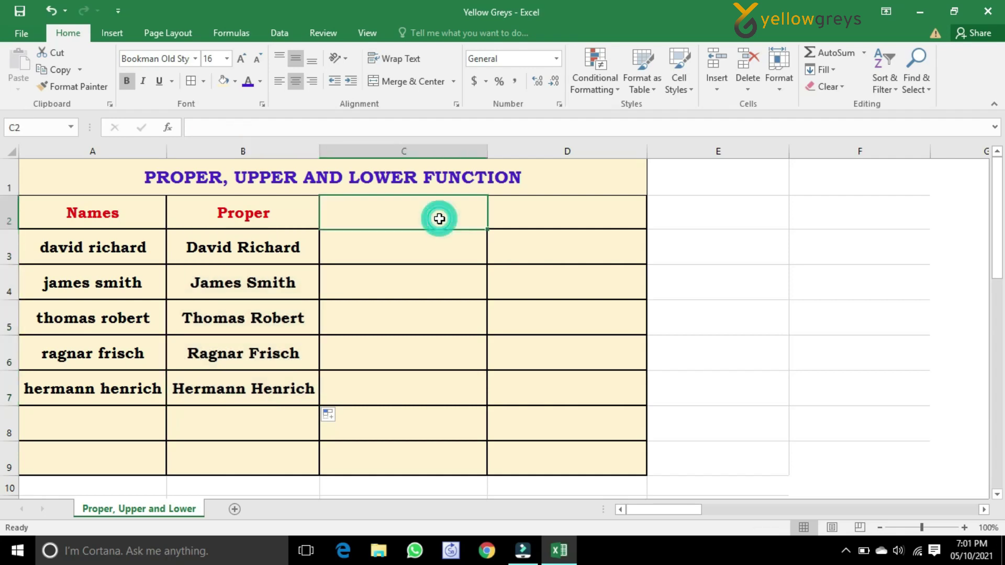
pyautogui.write('Upper')
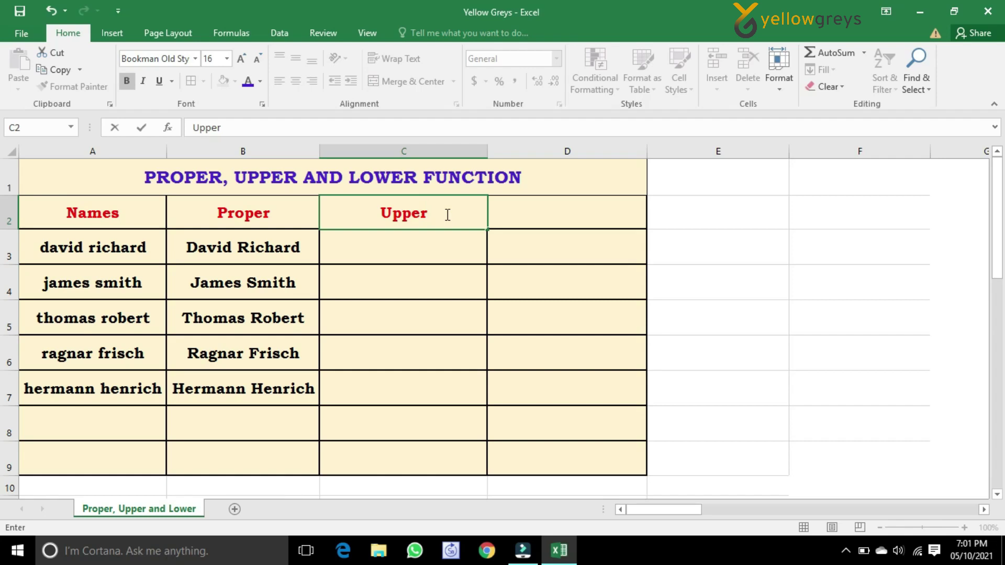
pyautogui.click(433, 251)
pyautogui.write('=')
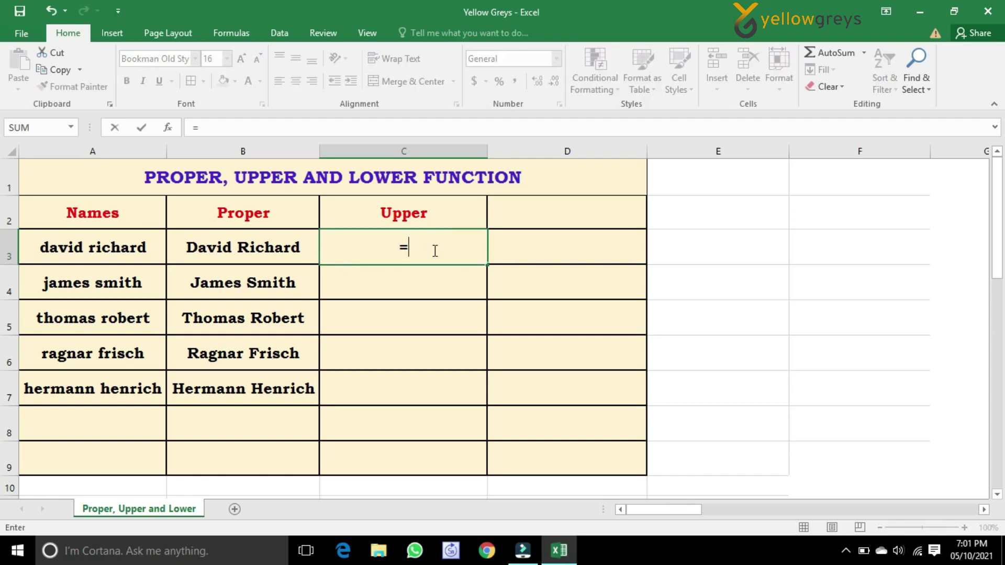
pyautogui.write('upper')
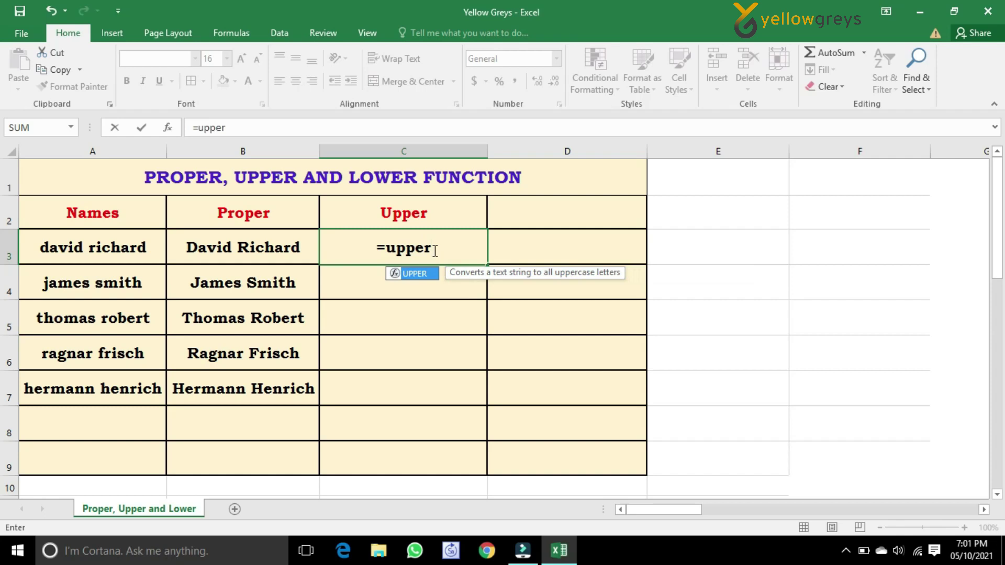
pyautogui.write('(')
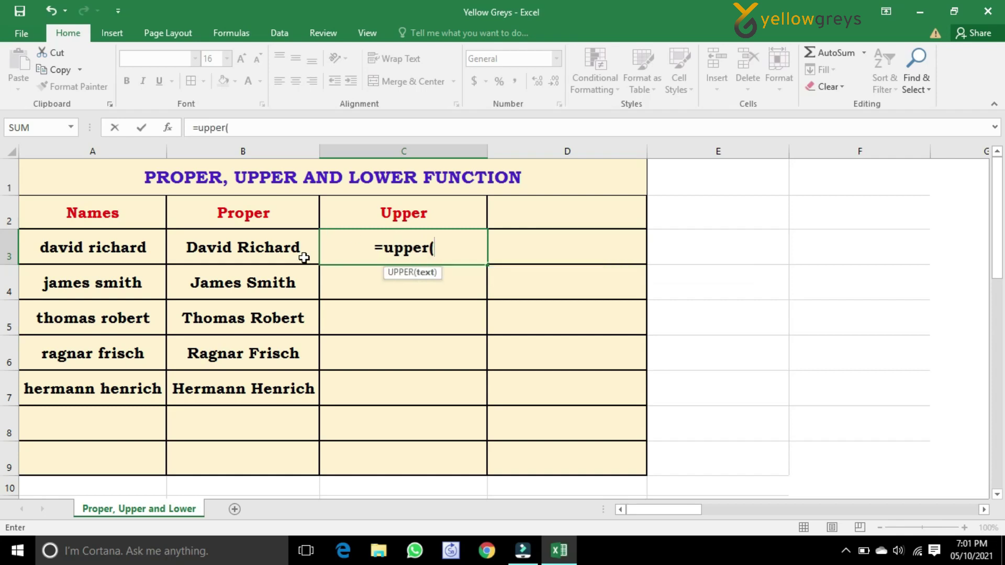
pyautogui.click(300, 258)
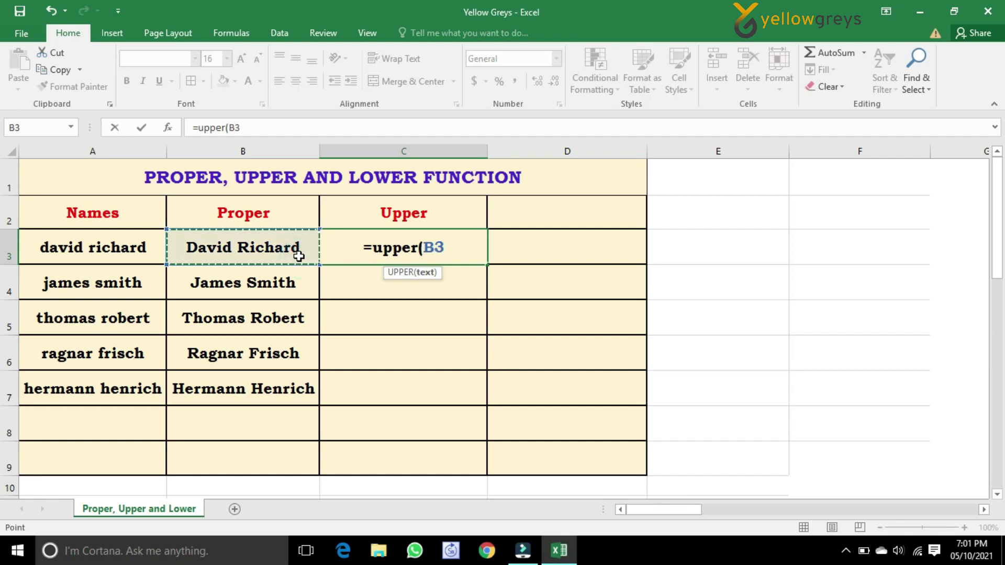
pyautogui.write(')')
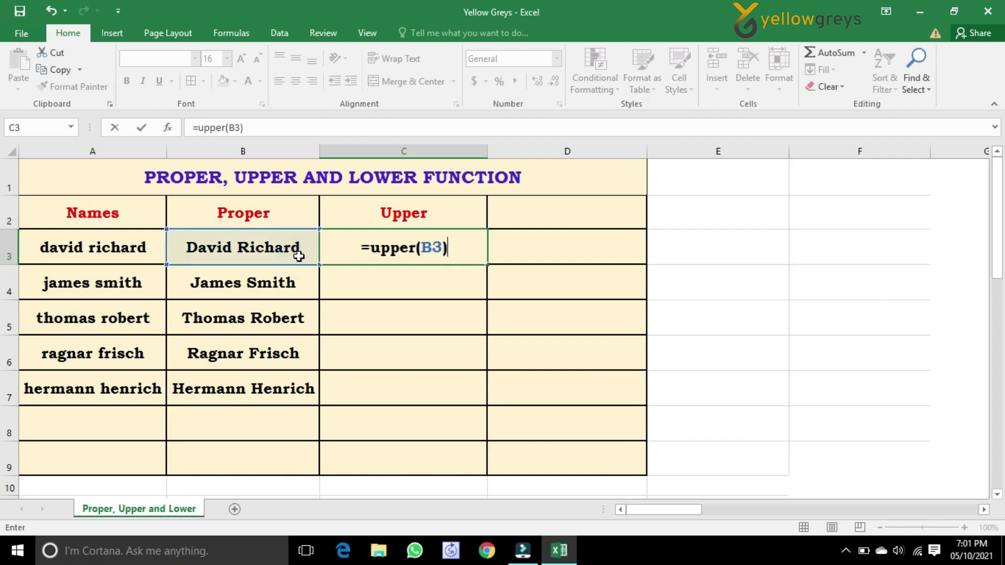
pyautogui.press('Return')
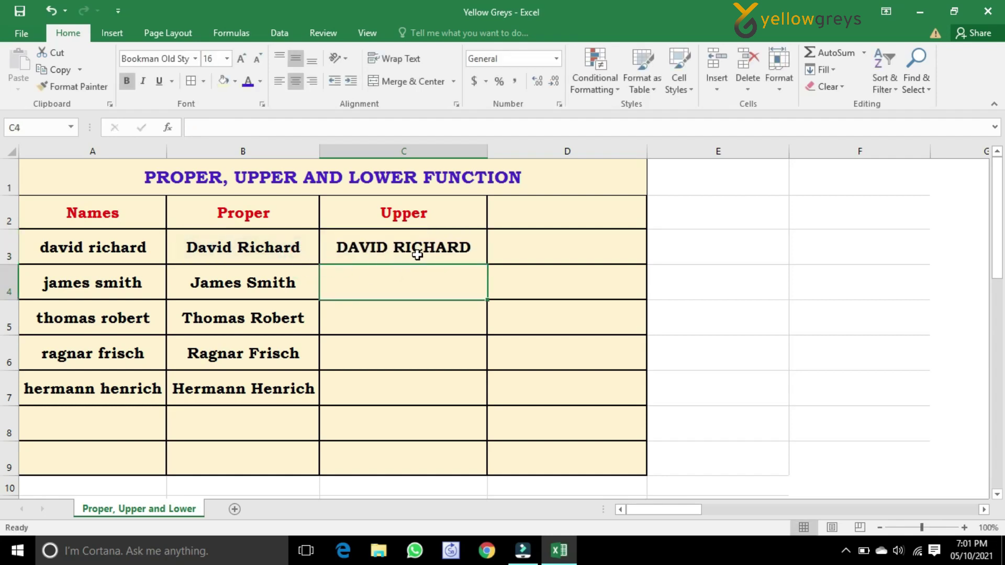
pyautogui.click(418, 253)
pyautogui.moveTo(487, 264); pyautogui.dragTo(481, 406)
pyautogui.click(604, 216)
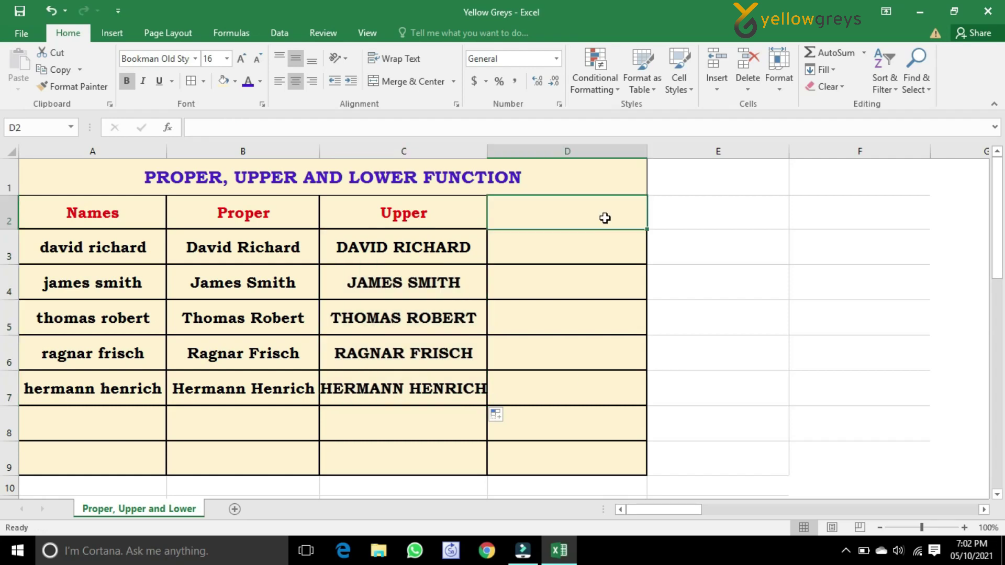
# - Head column D 'Lower' and fill =LOWER(C3) down D3:D7
pyautogui.click(602, 217)
pyautogui.write('Lower')
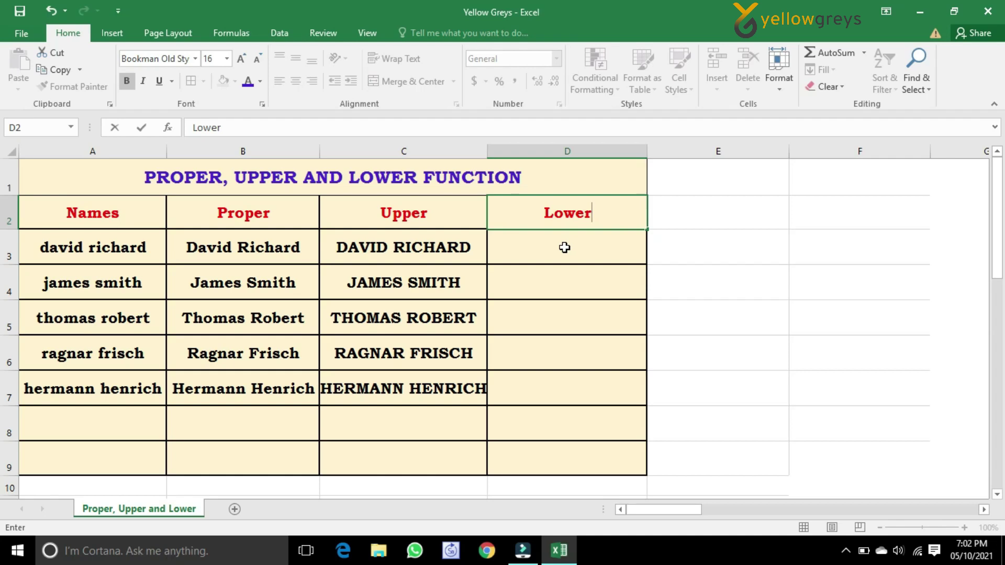
pyautogui.click(564, 247)
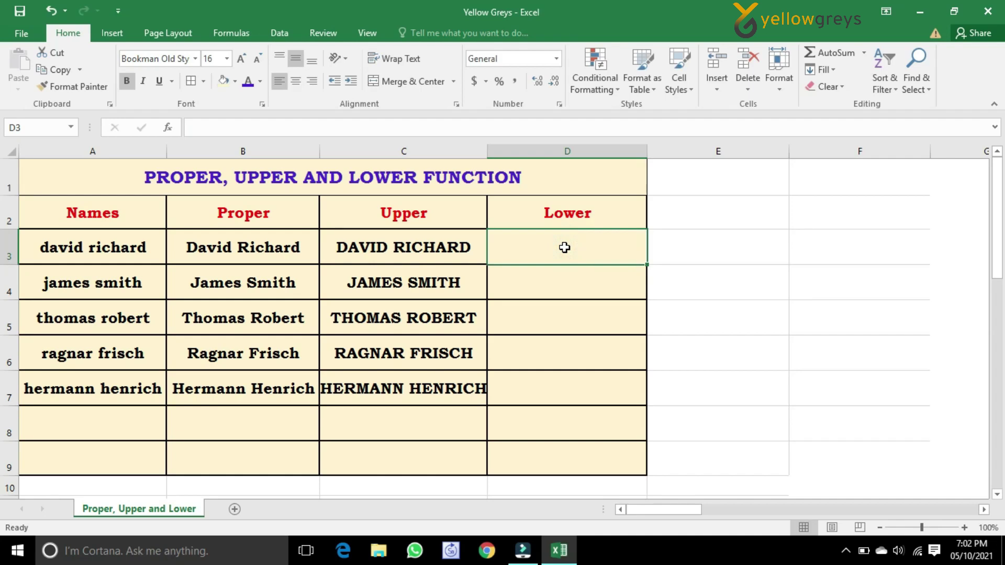
pyautogui.write('=lo')
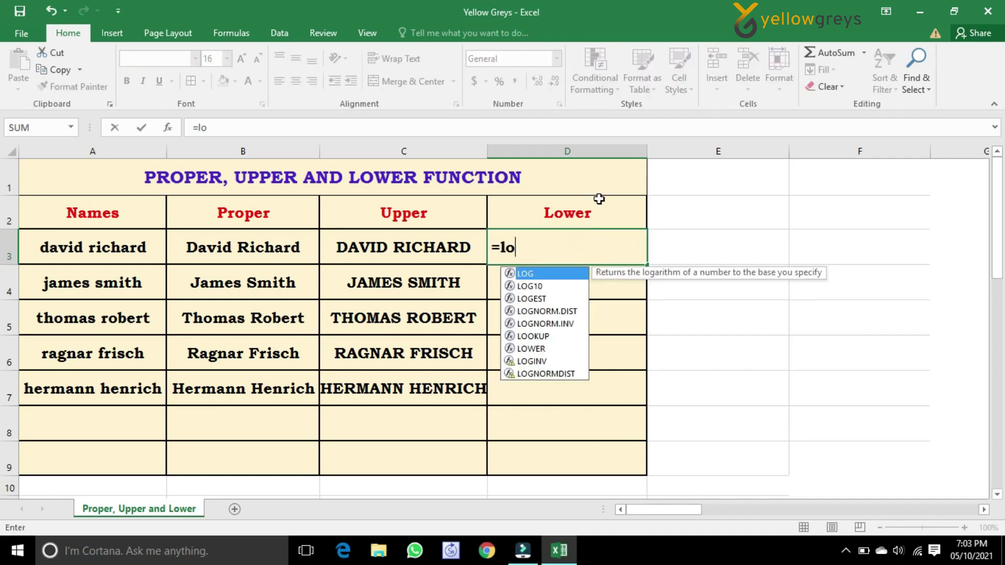
pyautogui.write('wer(')
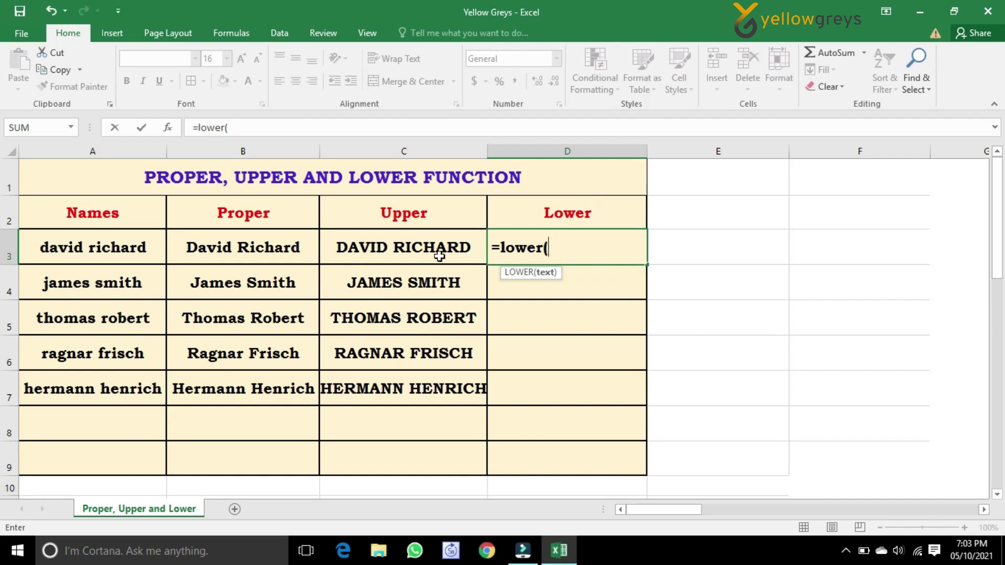
pyautogui.click(439, 256)
pyautogui.write(')')
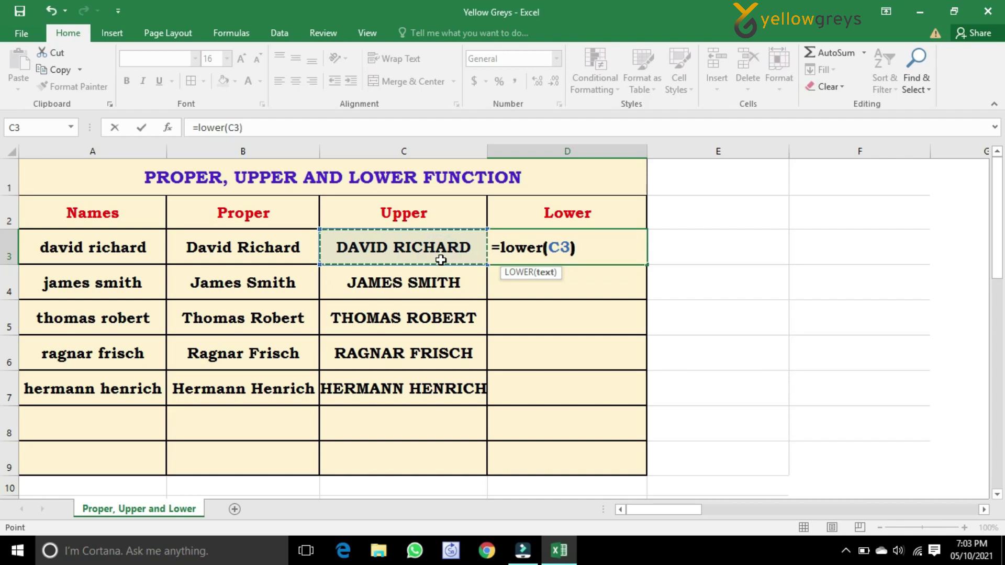
pyautogui.press('Return')
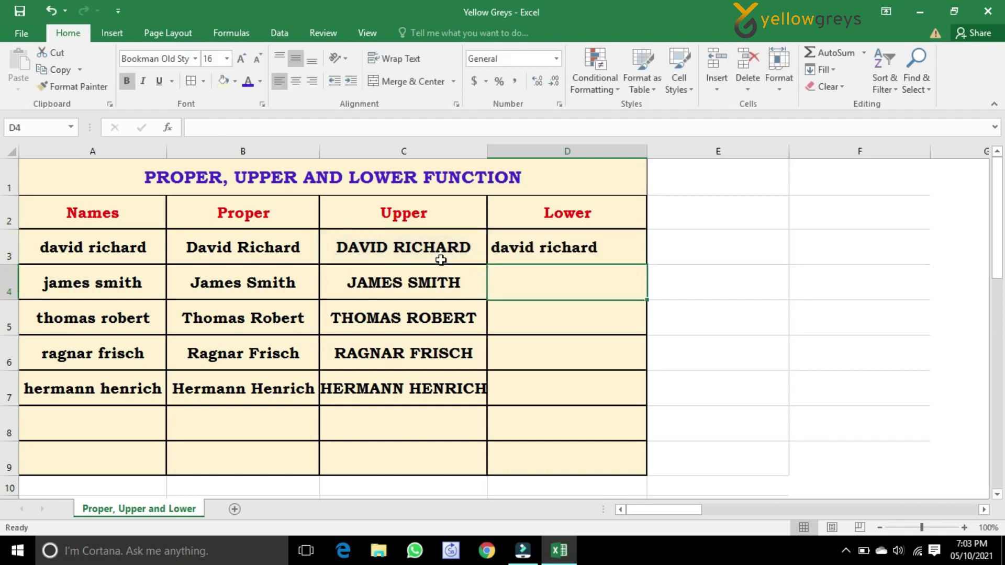
pyautogui.click(623, 247)
pyautogui.moveTo(648, 264); pyautogui.dragTo(635, 409)
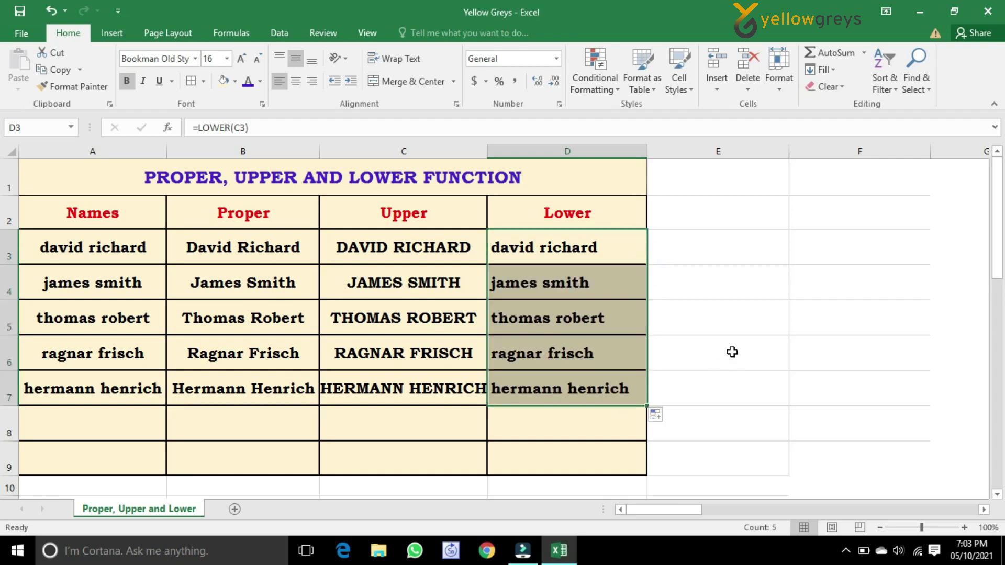